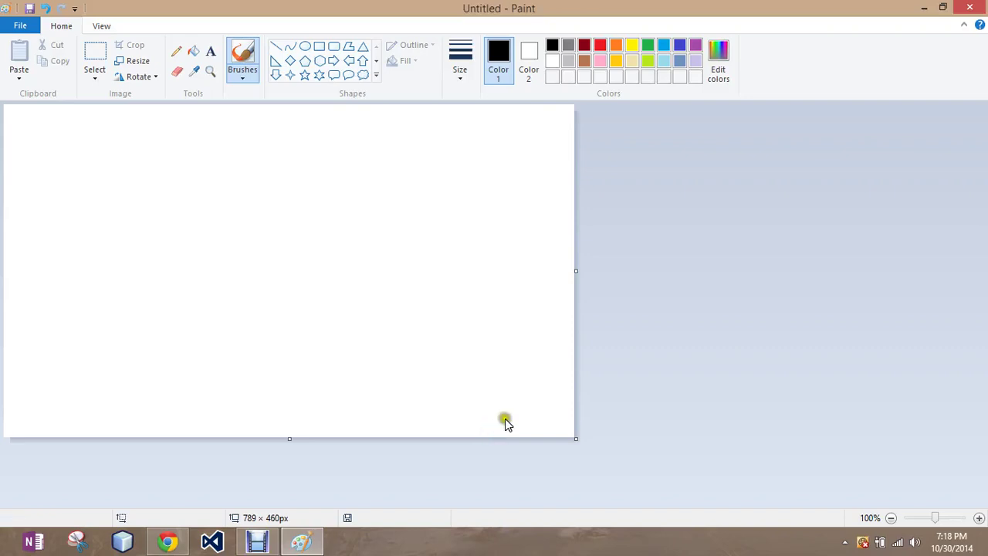
Step: Draw a black rectangle outline across the left part of the blank canvas
left_click(319, 48)
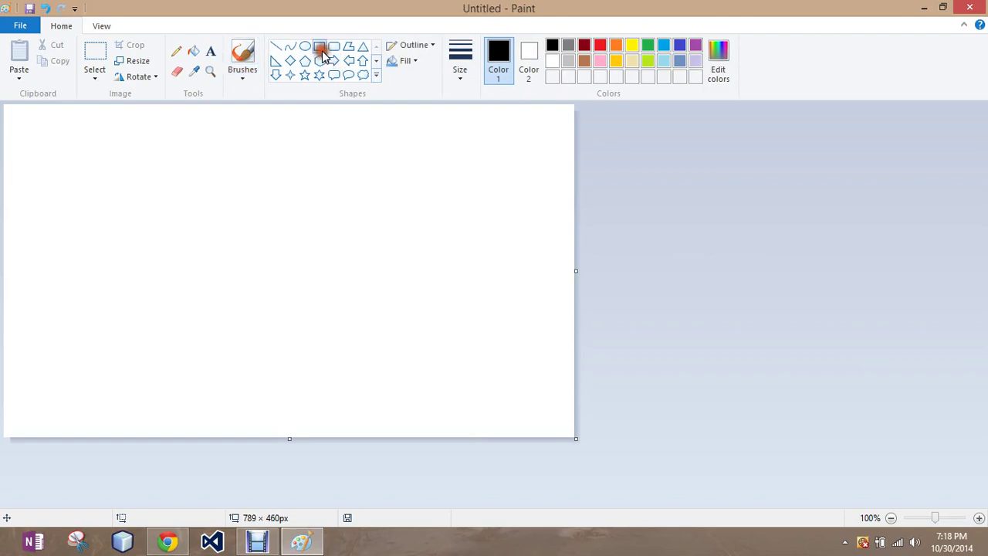
mouse_move(127, 164)
left_mouse_down()
mouse_move(162, 199)
mouse_move(318, 287)
mouse_move(325, 320)
mouse_move(366, 335)
left_mouse_up()
left_click(438, 311)
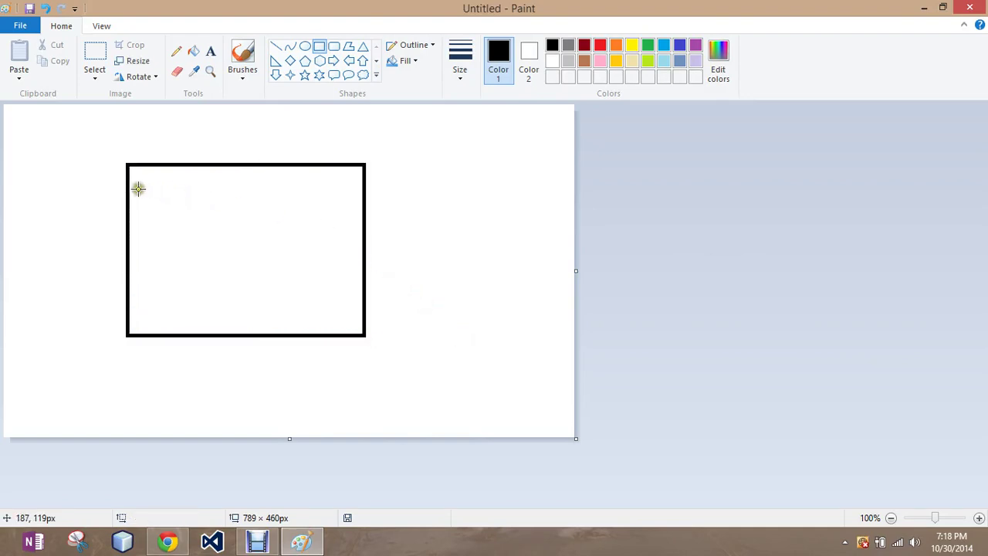
Step: Stretch the canvas to 1032 × 460 px and draw crossing vertical and horizontal axis lines
left_click_drag(575, 271, 749, 275)
left_click(276, 46)
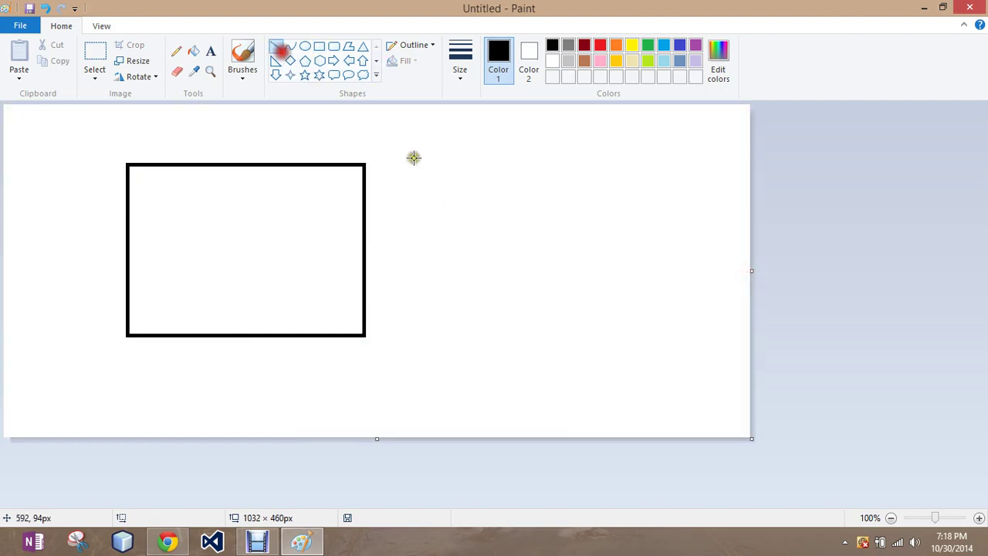
mouse_move(536, 154)
left_mouse_down()
mouse_move(549, 267)
mouse_move(536, 330)
left_mouse_up()
mouse_move(458, 245)
left_mouse_down()
mouse_move(628, 247)
mouse_move(614, 245)
left_mouse_up()
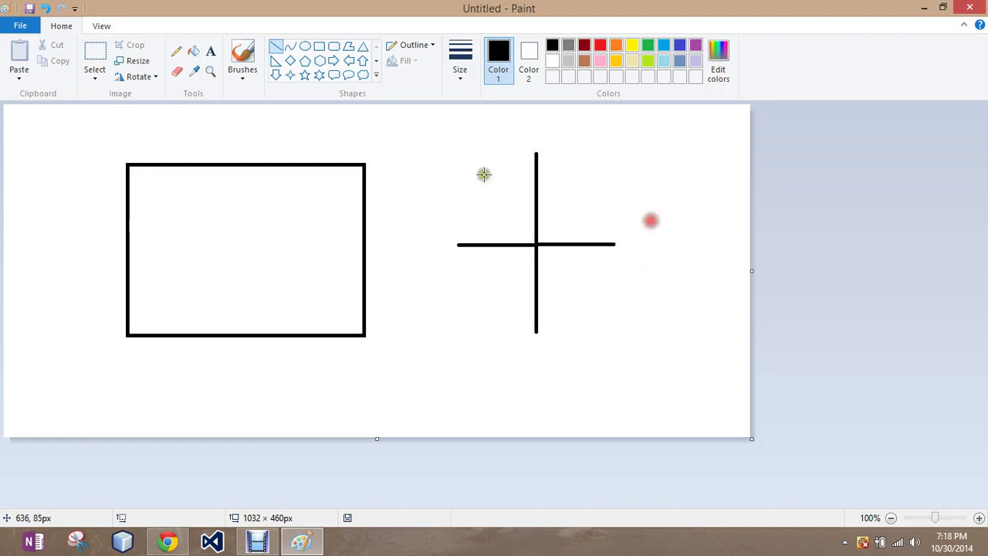
Step: Add bold text labels 1st, 2nd, 3rd and 4th in the quadrants around the cross
left_click(210, 51)
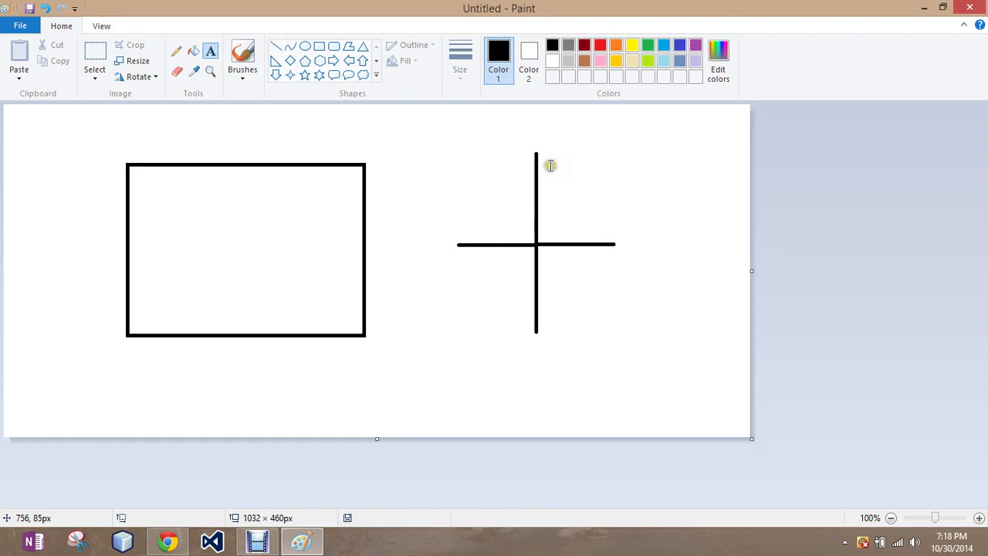
left_click_drag(547, 159, 632, 215)
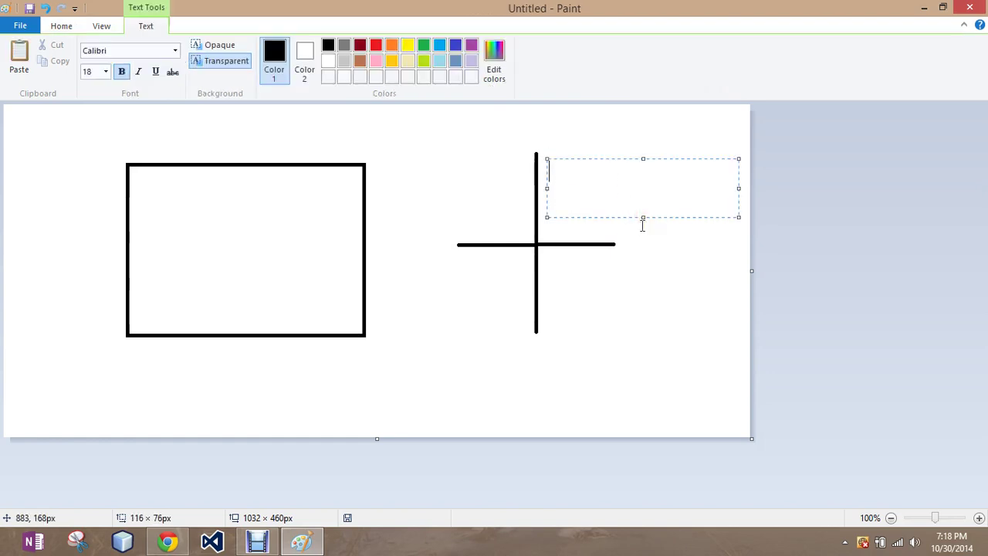
type("1st")
left_click_drag(474, 153, 503, 229)
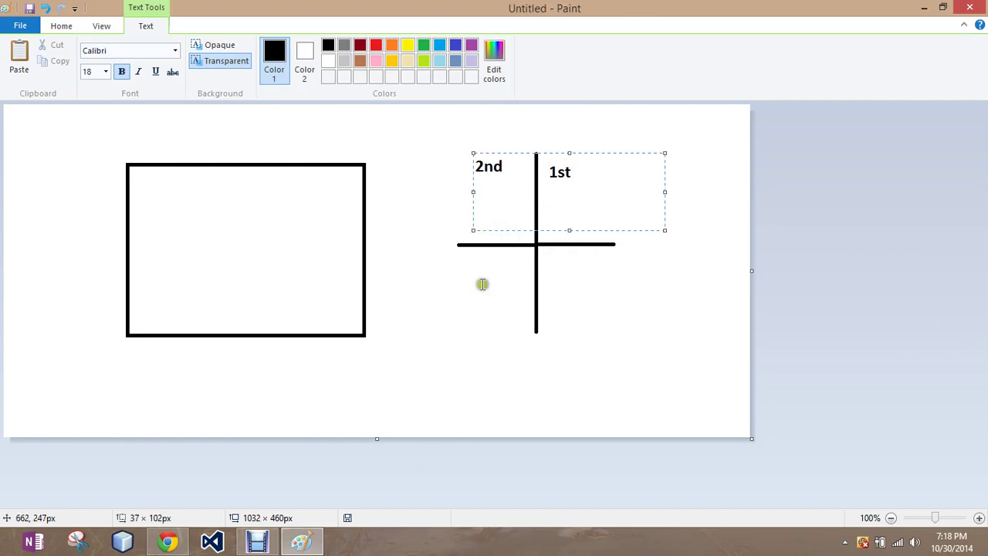
left_click_drag(461, 255, 532, 305)
type("3rd")
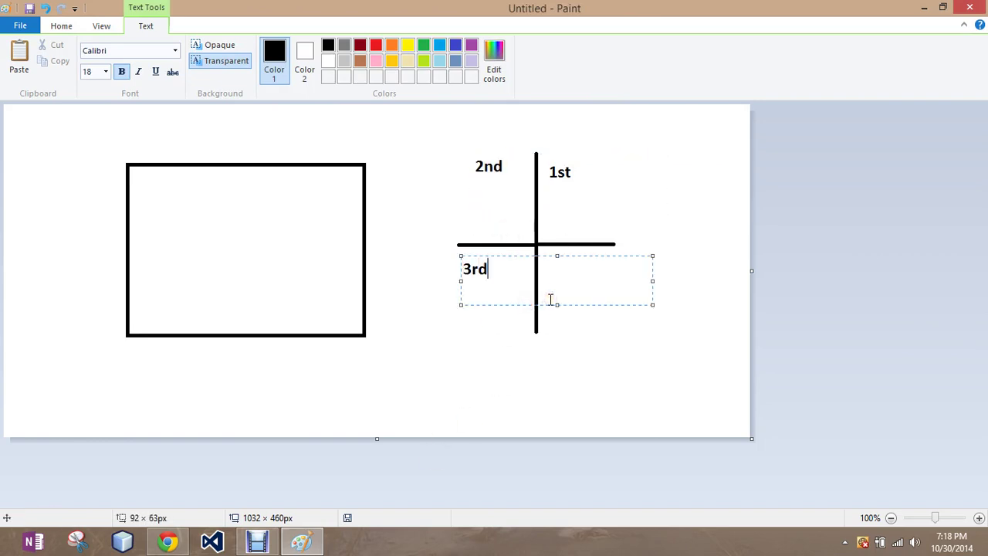
left_click(554, 266)
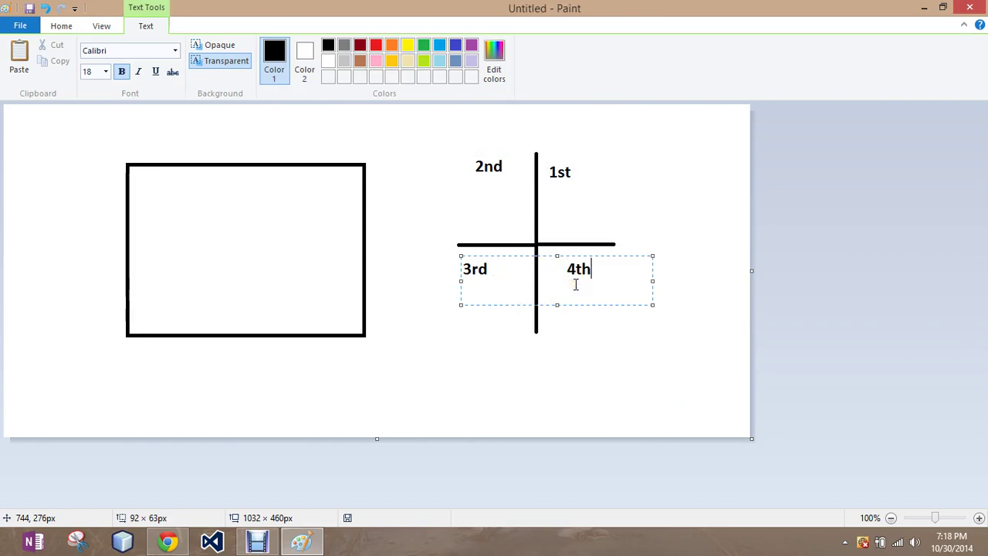
left_click(680, 183)
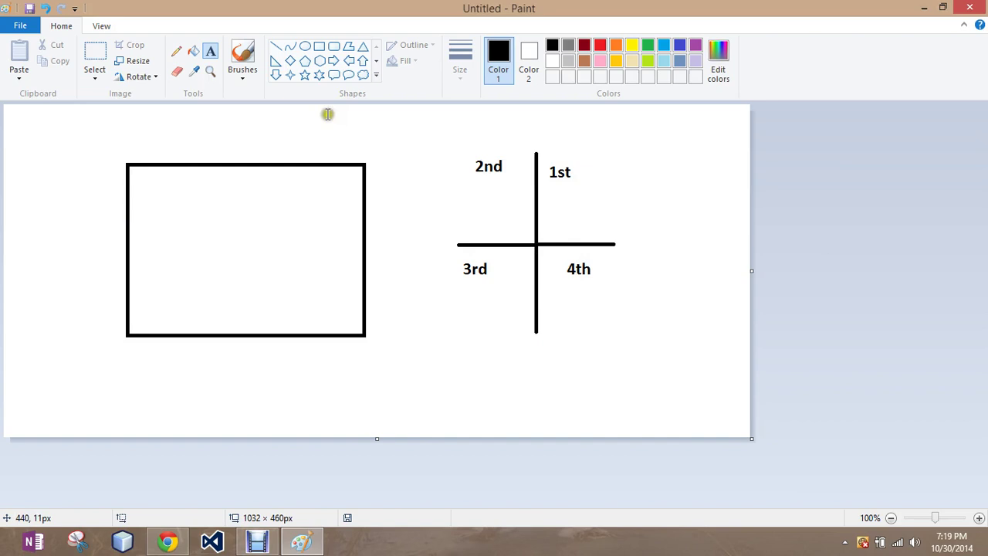
Step: Draw a small rectangle around the 4th quadrant label
left_click(320, 45)
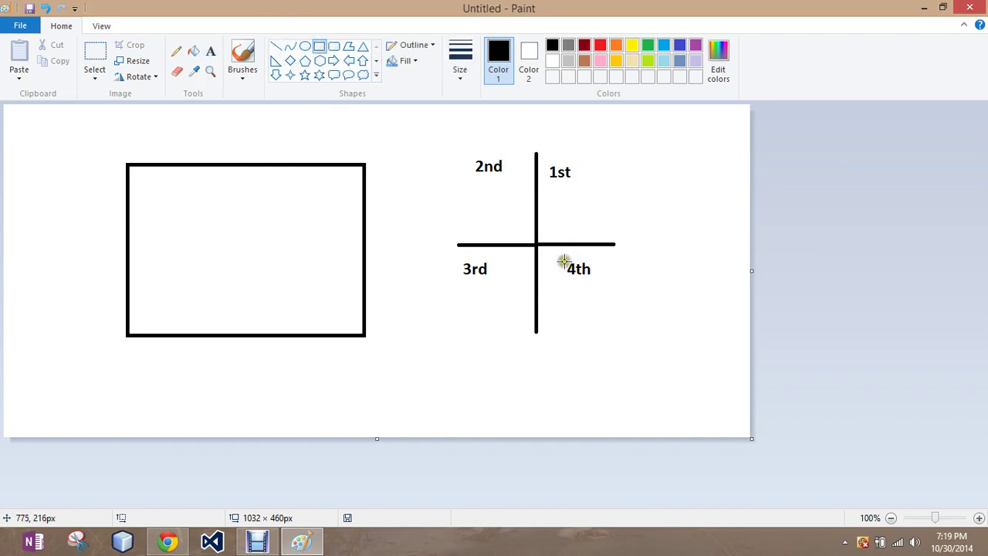
left_click_drag(557, 257, 605, 287)
left_click(683, 315)
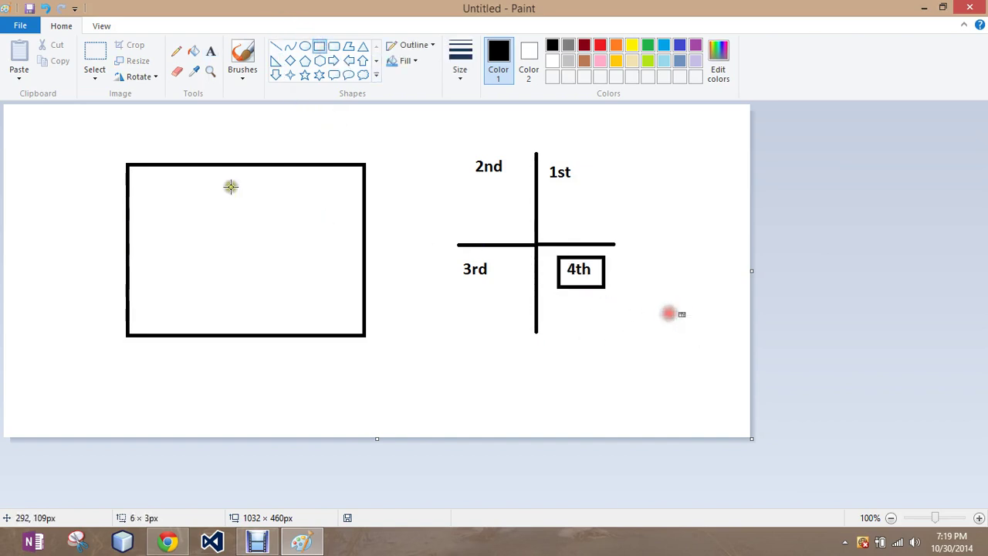
left_click(272, 49)
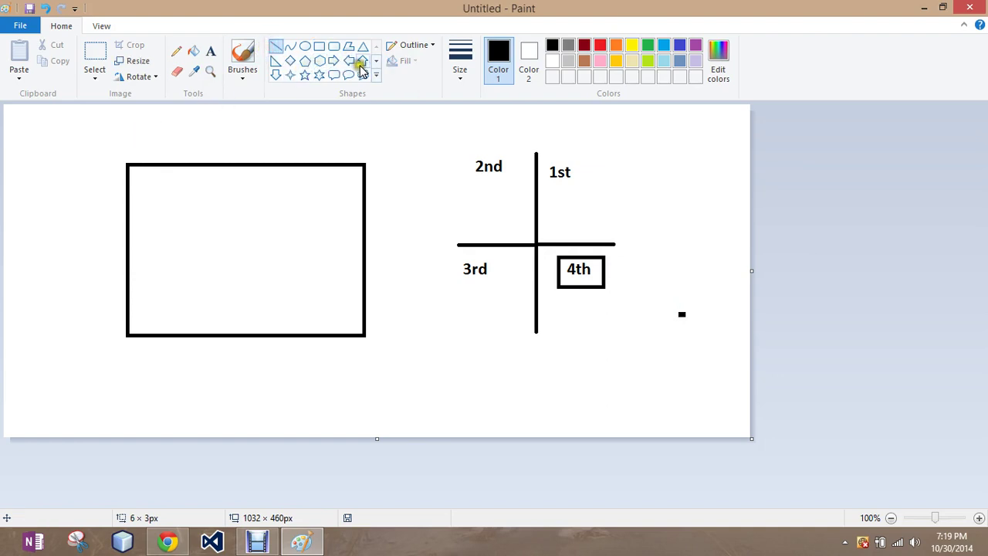
Step: Draw a right-pointing block arrow above the rectangle with an 'increase x' label at its tip
left_click(333, 60)
left_click_drag(128, 115, 259, 151)
left_click(278, 121)
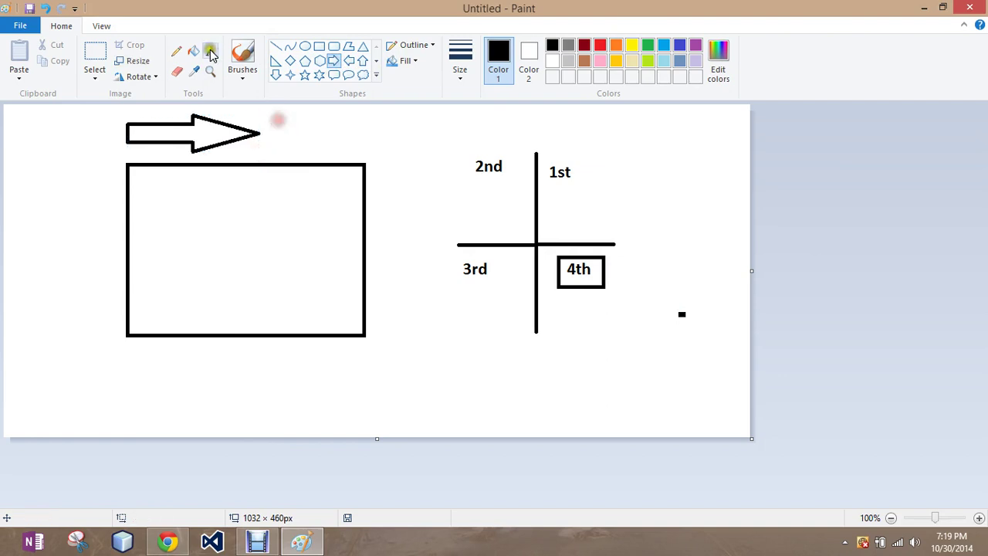
left_click(210, 51)
left_click_drag(266, 112, 371, 142)
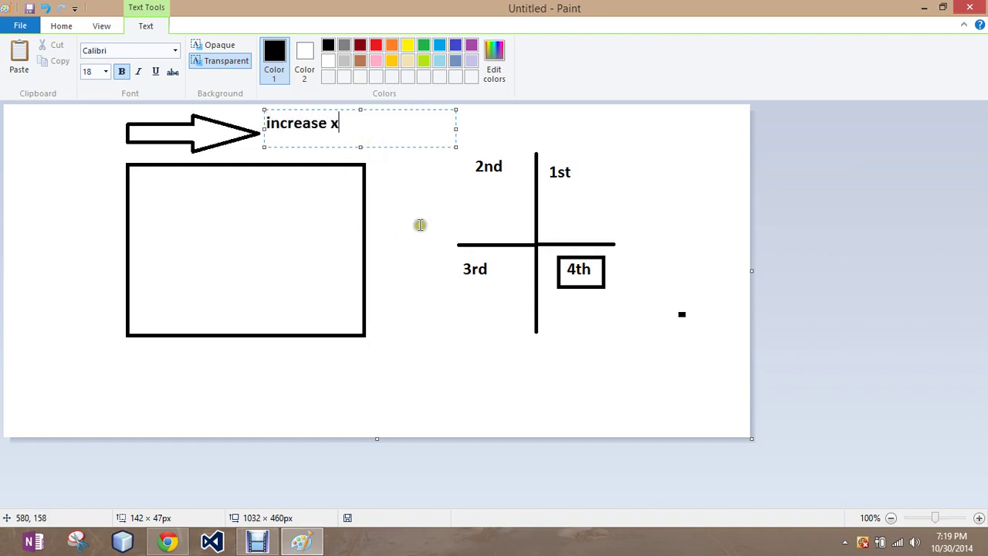
left_click(435, 201)
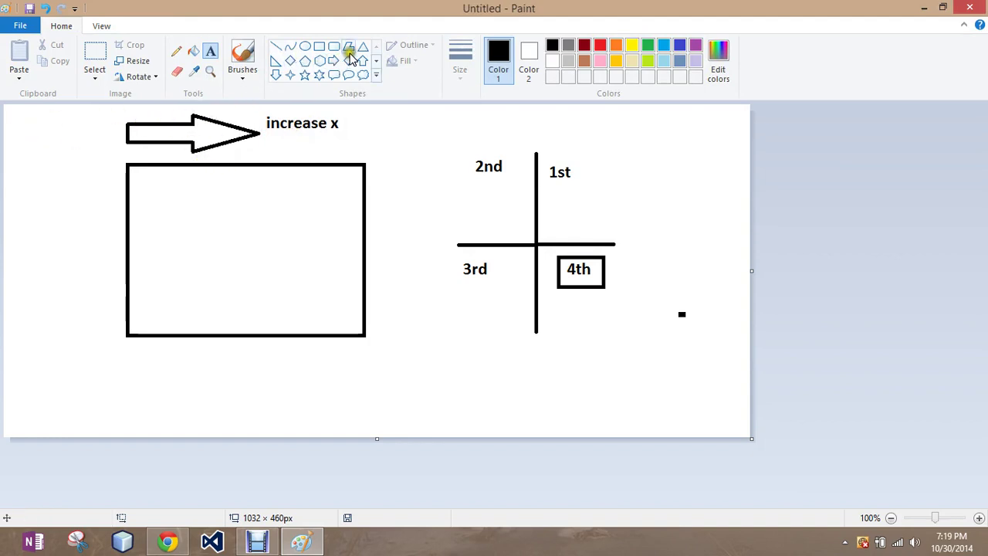
Step: Draw a down-pointing block arrow left of the rectangle with 'increase y' written beneath it
left_click(271, 75)
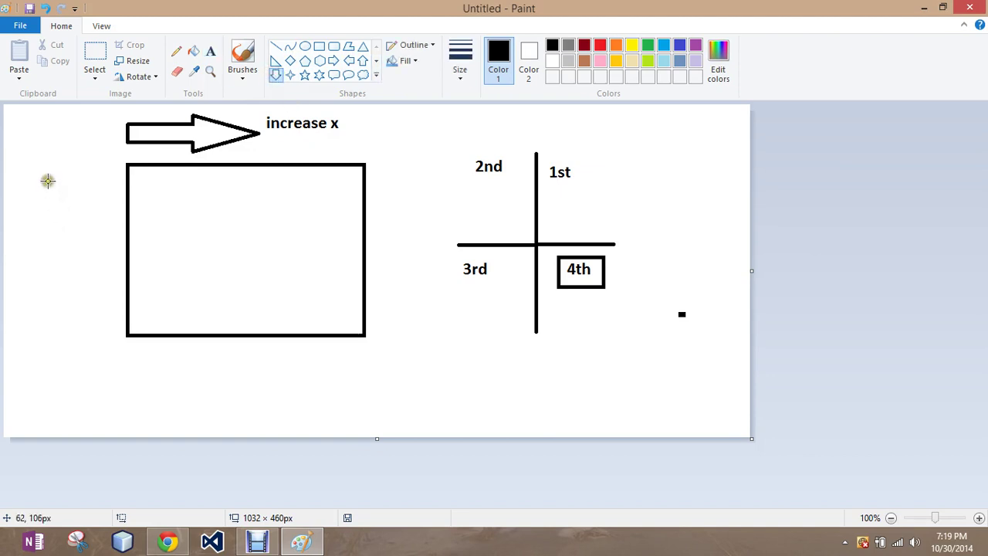
left_click_drag(48, 180, 102, 290)
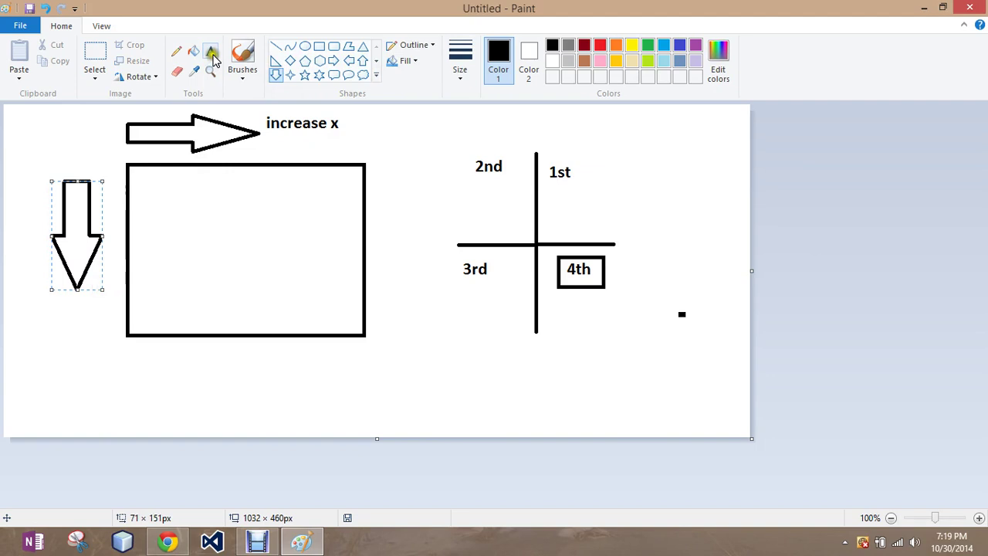
left_click(210, 51)
left_click_drag(33, 290, 115, 326)
type("incr")
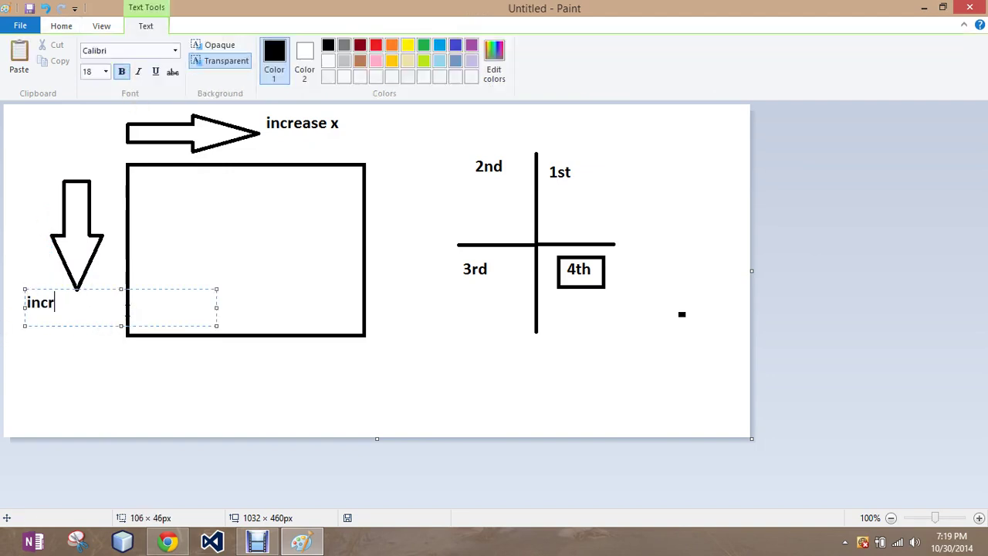
type("ease y")
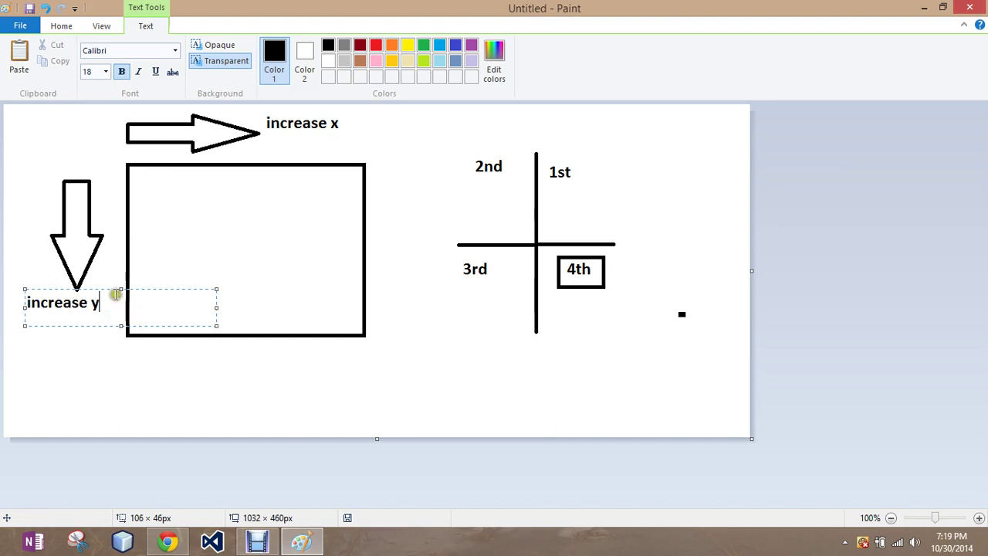
left_click(129, 359)
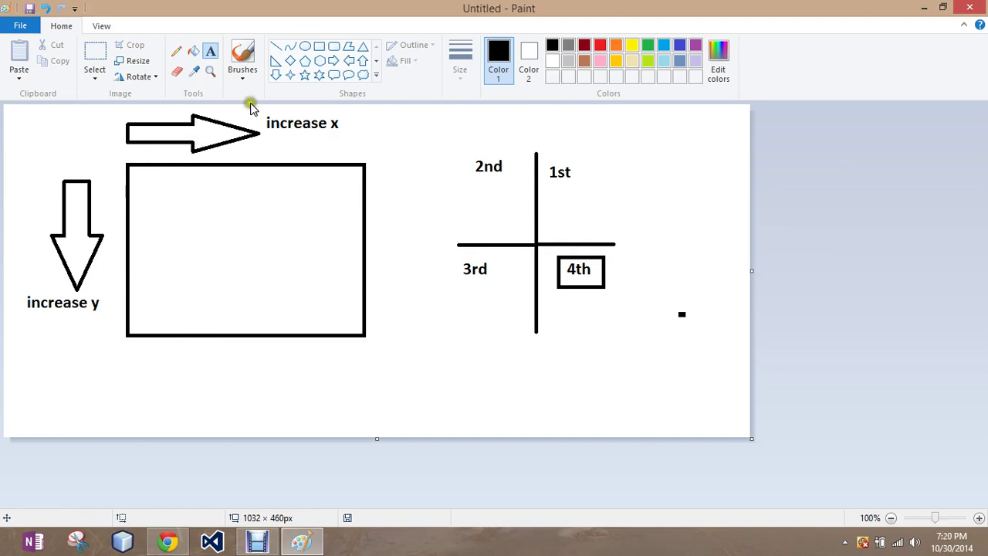
Step: Circle the rectangle's top-left corner in red and add a red '(0, 0)' label
left_click(305, 46)
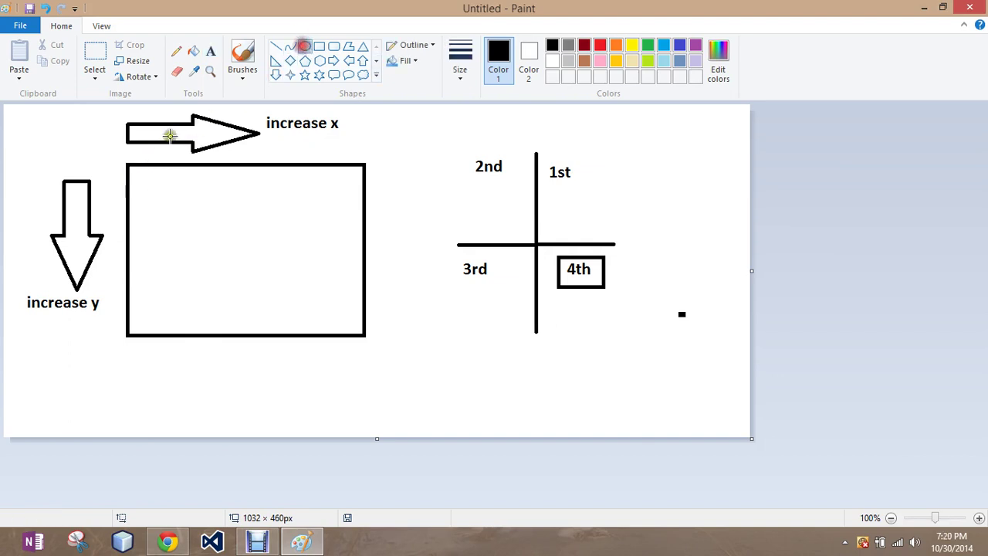
left_click(599, 44)
left_click_drag(111, 153, 143, 184)
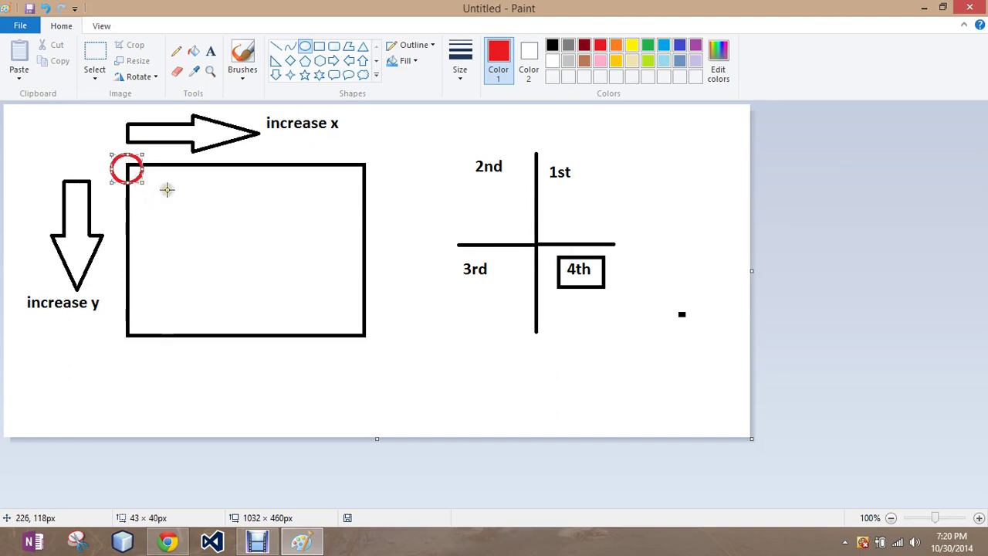
left_click(210, 51)
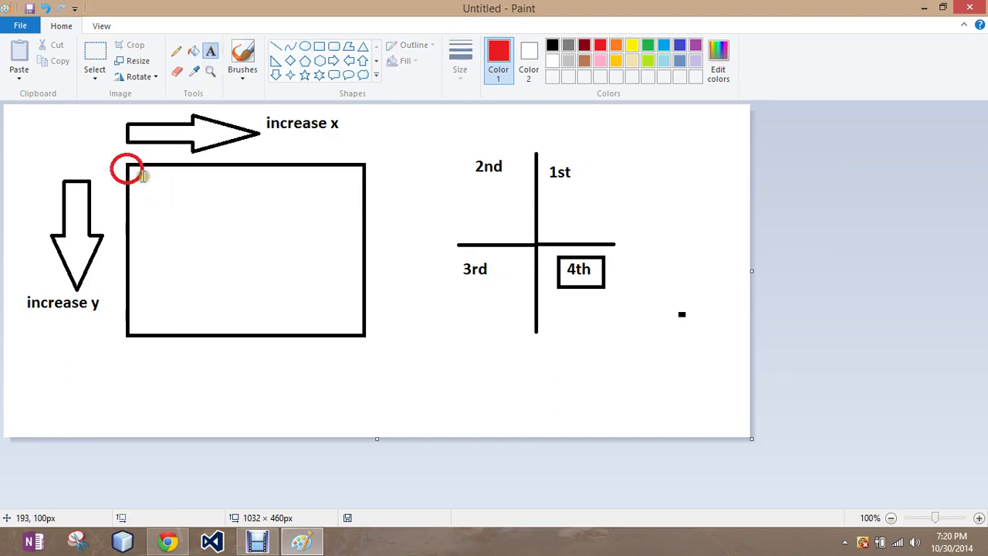
left_click_drag(142, 171, 231, 203)
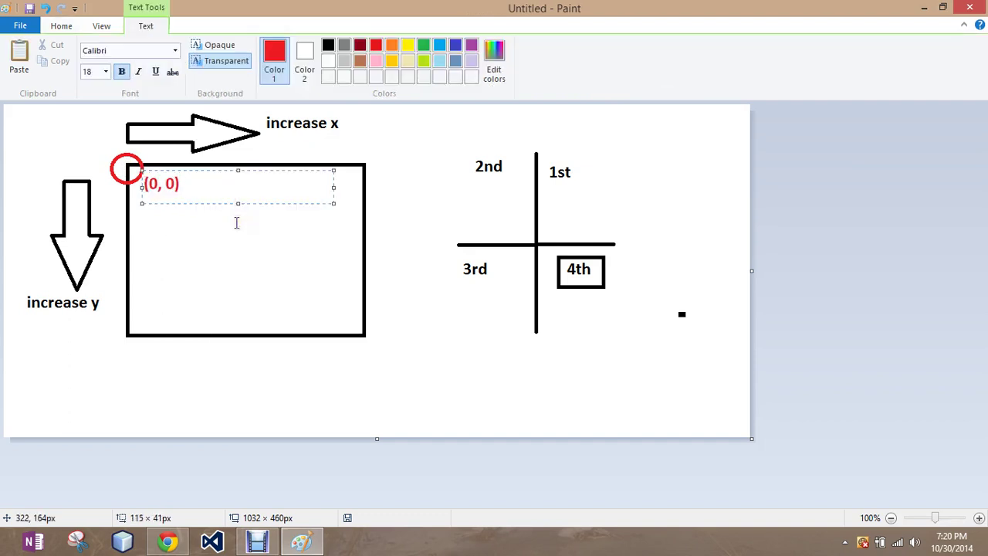
left_click(204, 254)
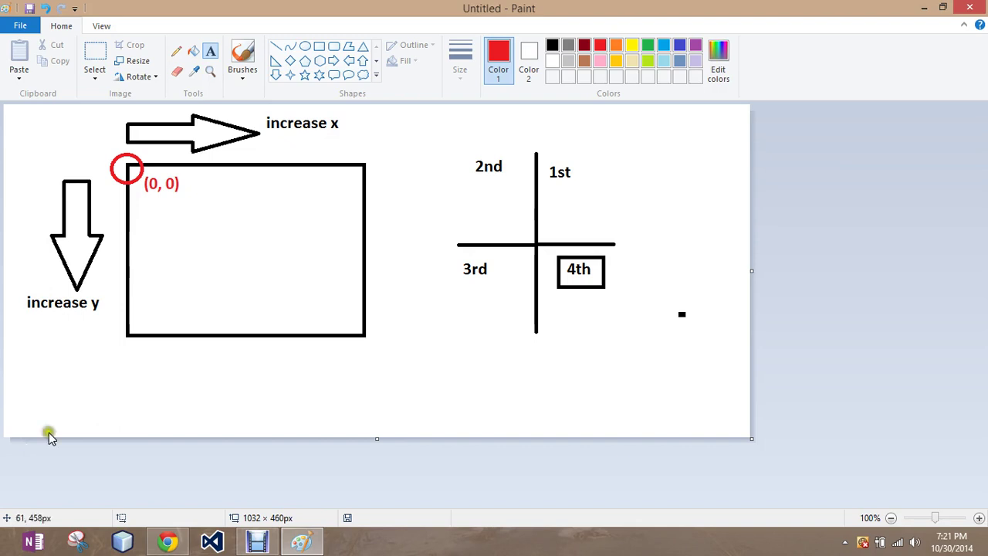
Step: Write 'pixels' in red text in a box beneath the rectangle
left_click_drag(269, 356, 494, 395)
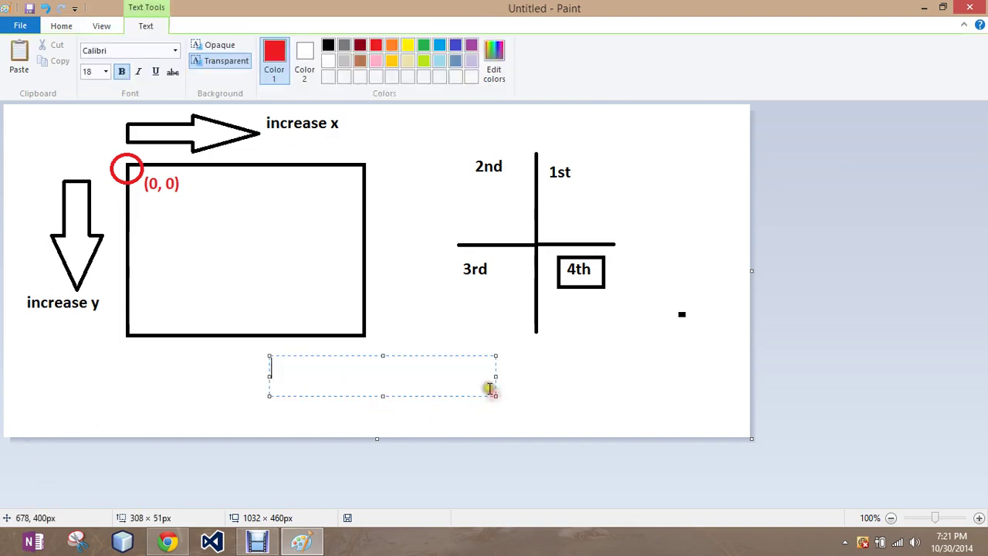
type("pixels")
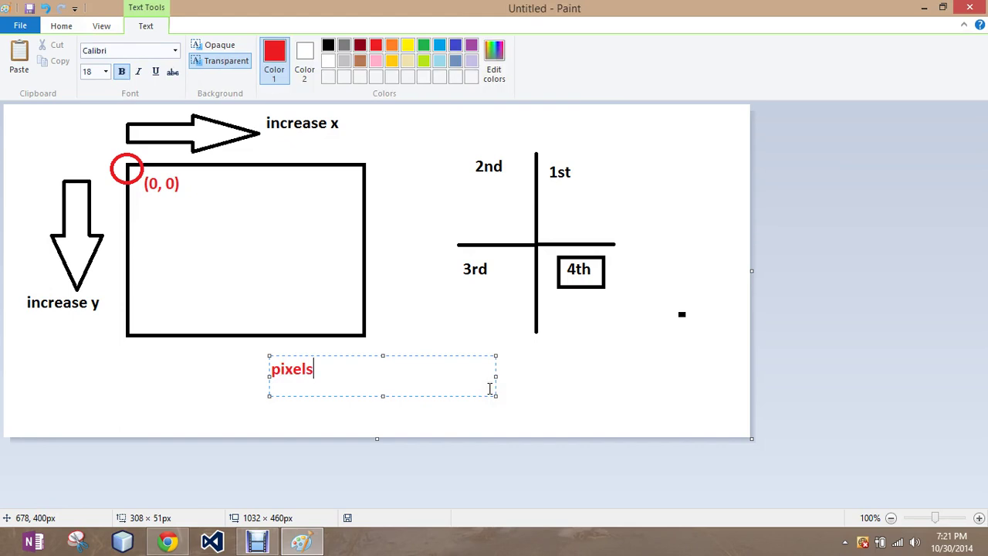
left_click(443, 281)
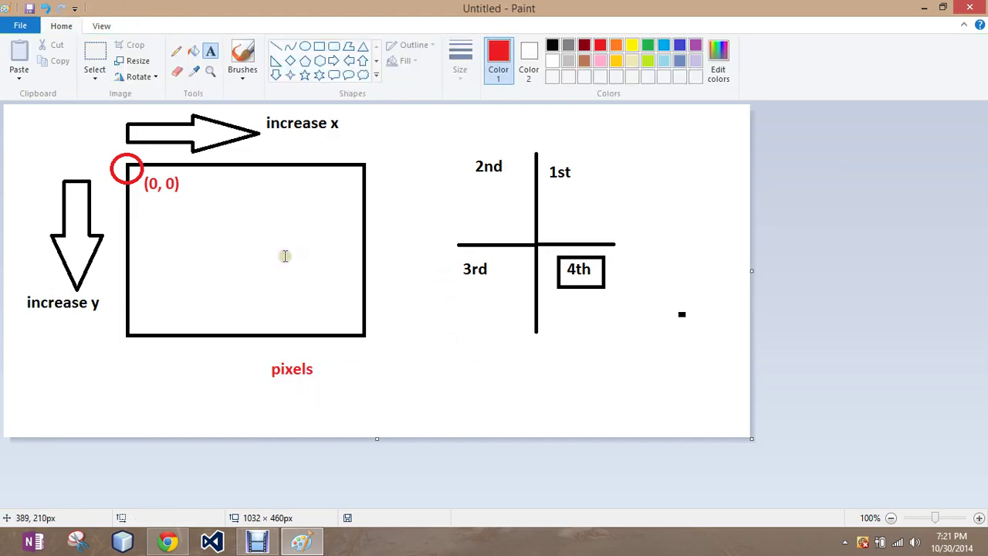